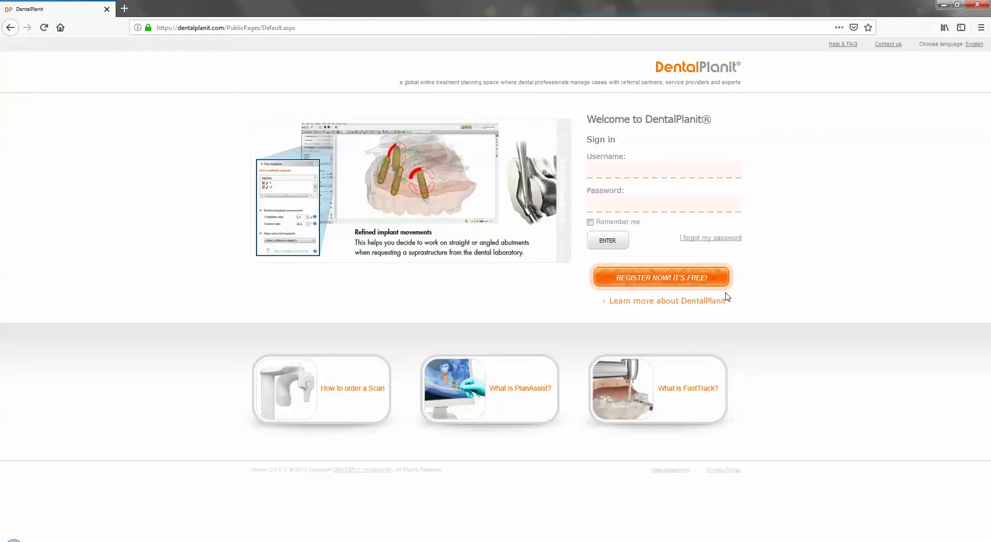
Step: Start a new customer registration and accept the User Agreement
left_click(694, 277)
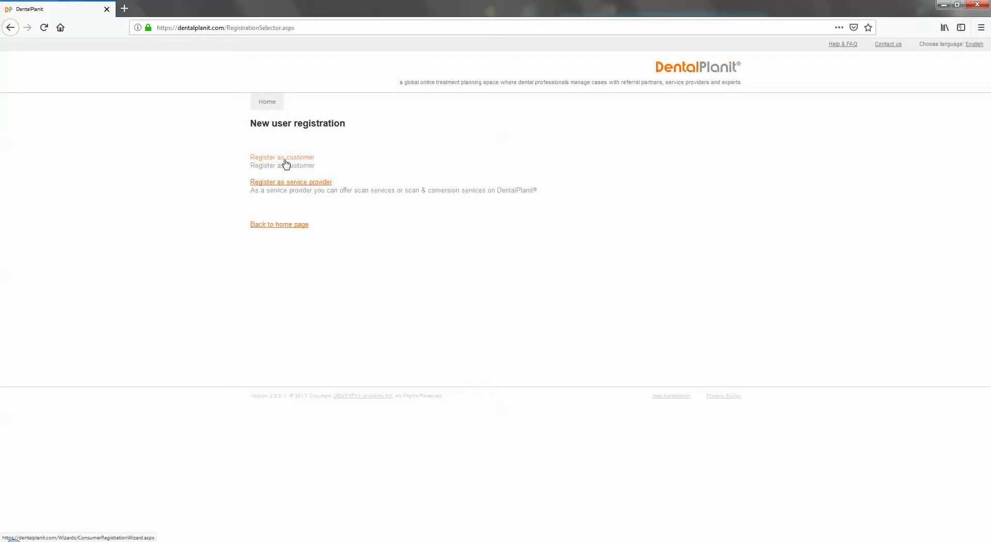
left_click(286, 163)
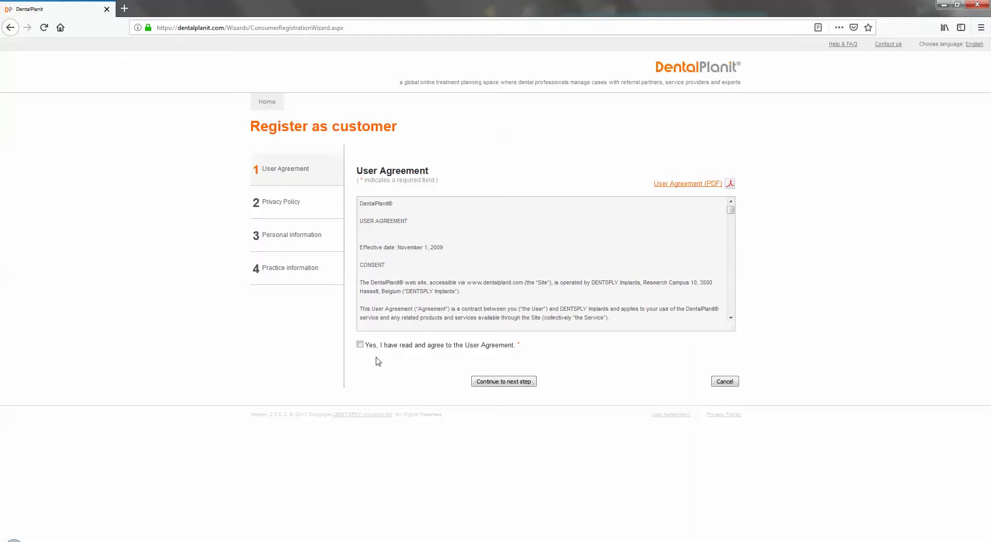
left_click(361, 345)
left_click(517, 381)
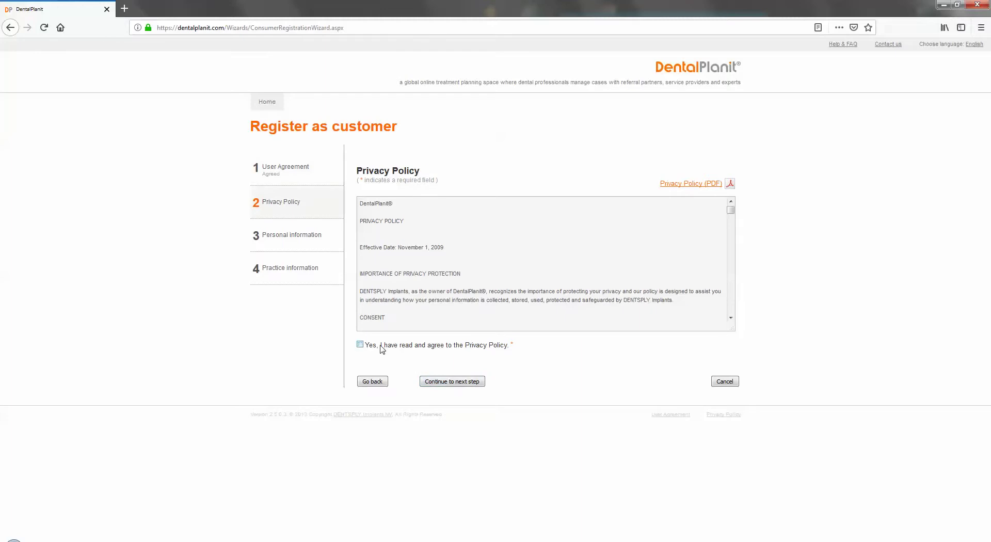
Step: Accept the Privacy Policy and reach the personal information step
left_click(360, 344)
left_click(462, 386)
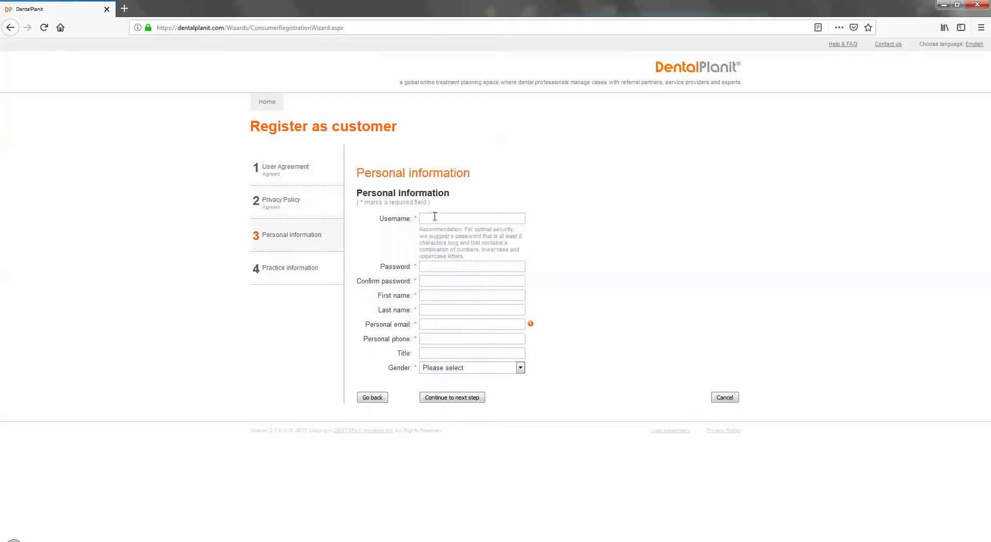
left_click(434, 217)
Step: Enter username SimplantUK, a password and a confirmation that turns out not to match
type("implant")
type("UK")
left_click(441, 266)
type("********")
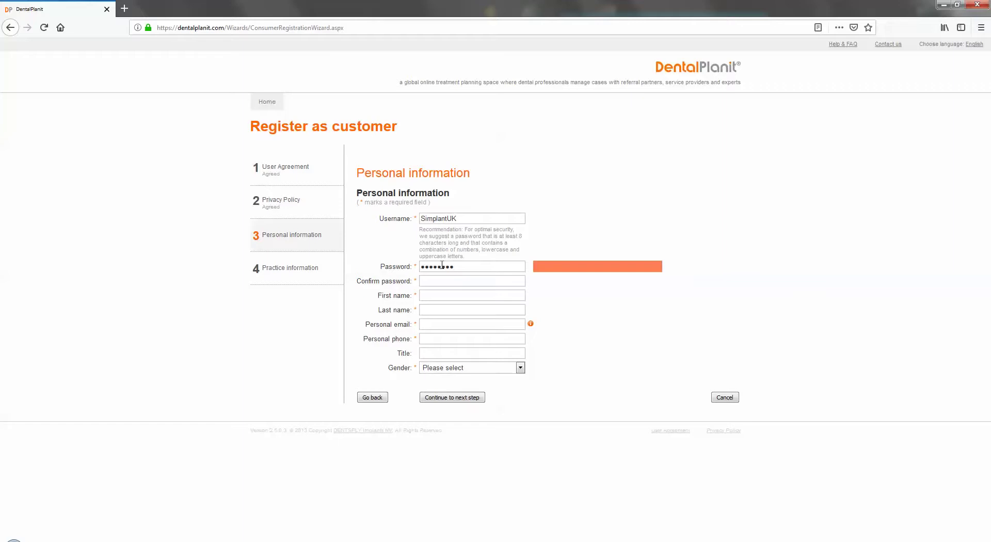
type("*")
left_click(436, 282)
type("***")
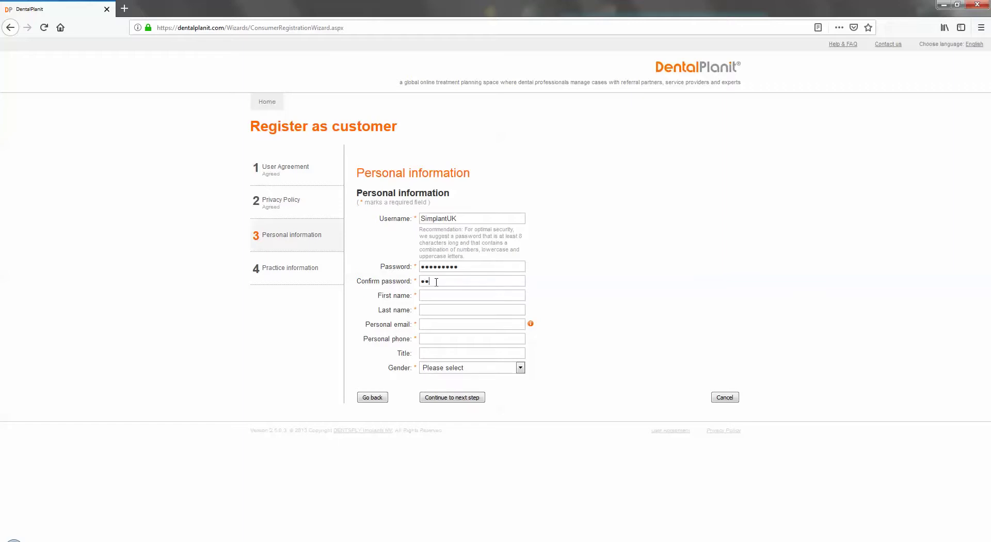
type("******")
left_click(431, 296)
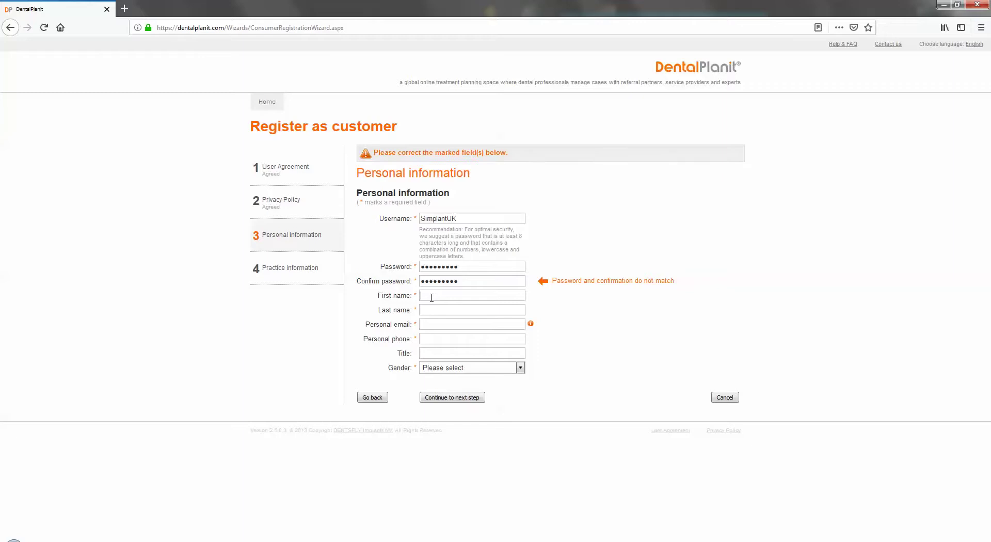
type("Simpla")
type("nt")
type("uirie")
type("Un")
type("ted ")
type("Kign")
key("BackSpace")
key("BackSpace")
type("ngdom")
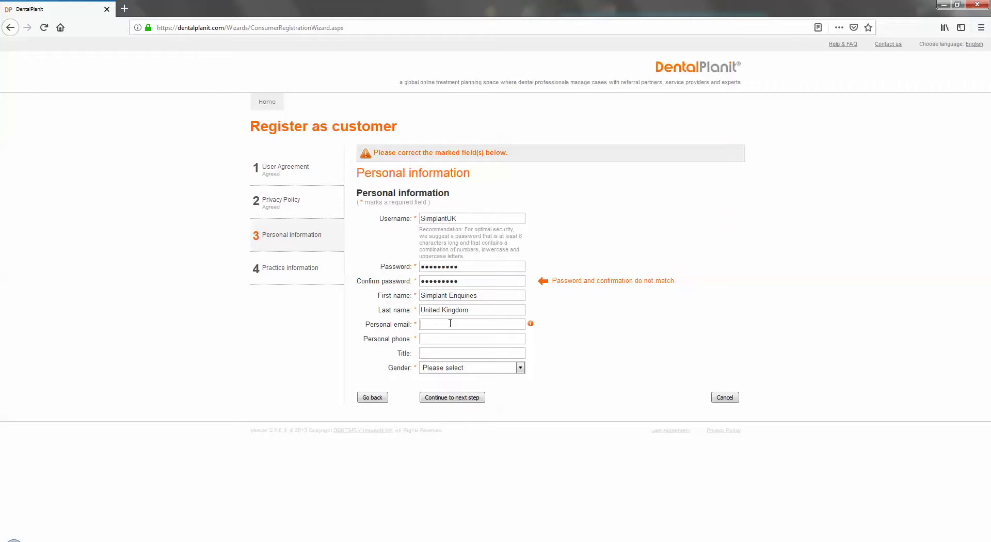
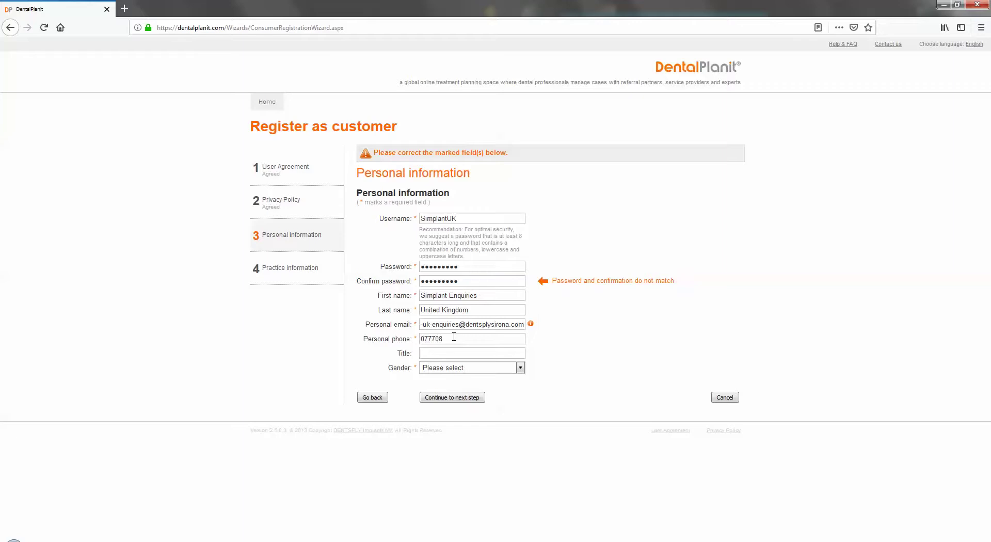
Step: Set gender to Female and title to Ms
left_click(520, 367)
left_click(438, 399)
type("s")
key("ctrl+a")
Step: Retype matching password and confirmation, then advance to the practice information step
type("••••••••")
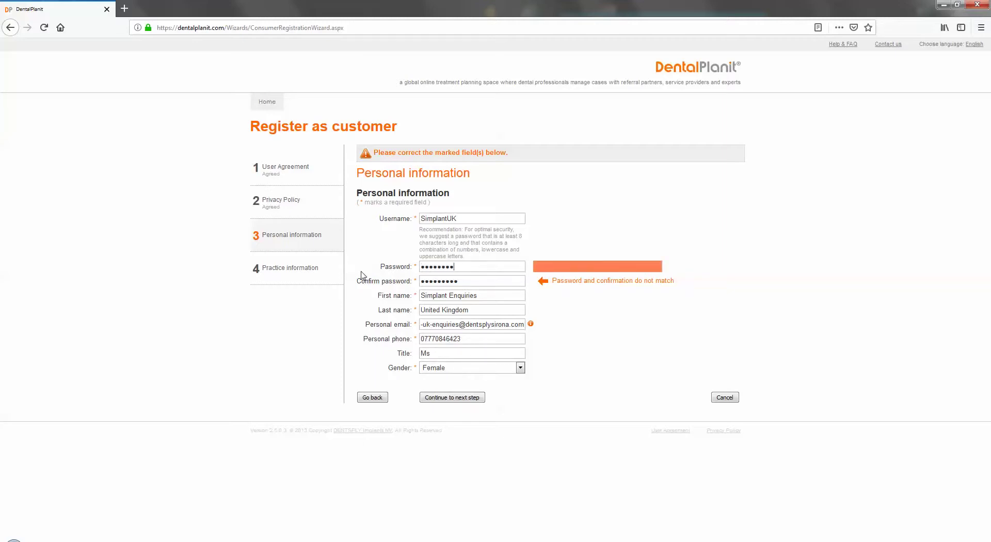
key("Tab")
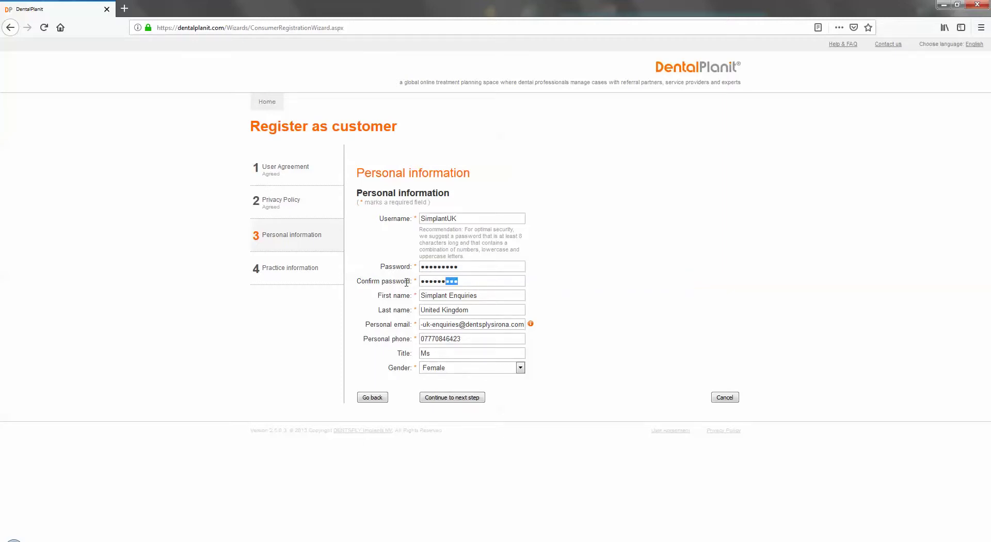
type("•••••••")
left_click(445, 401)
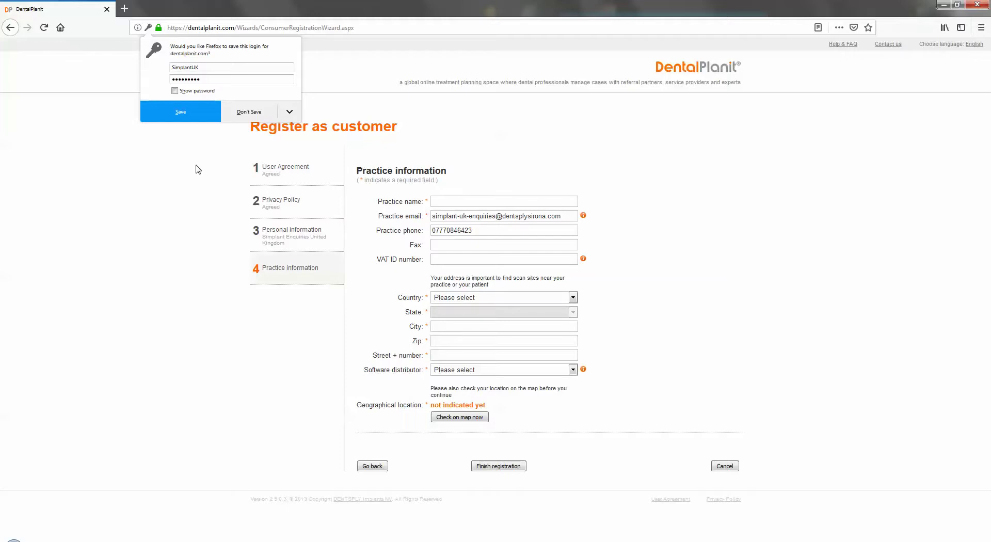
Step: Save the browser login, enter practice name Simplant UK Enquiries and country United Kingdom
left_click(181, 114)
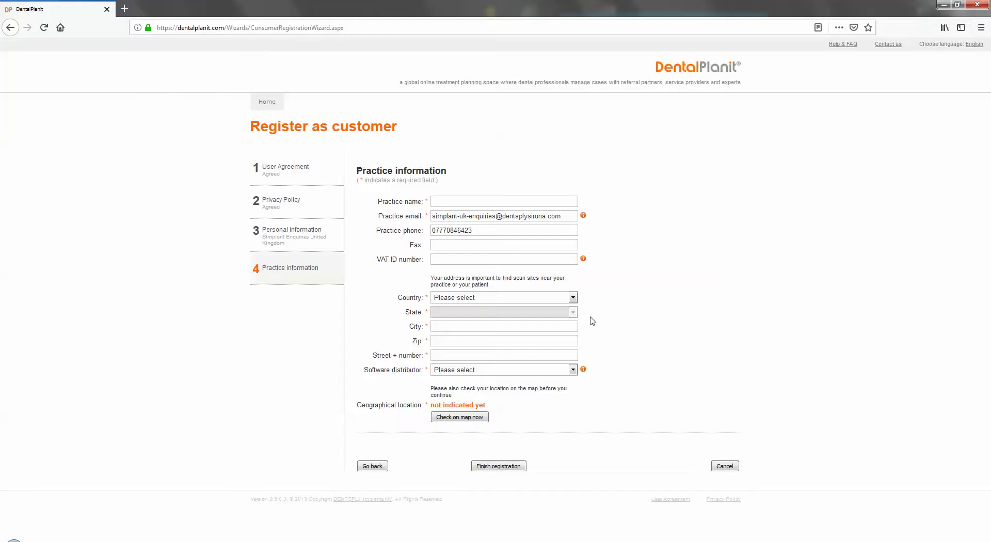
type("Simplant ")
type("UK ")
type("En")
type("quiries")
left_click(573, 297)
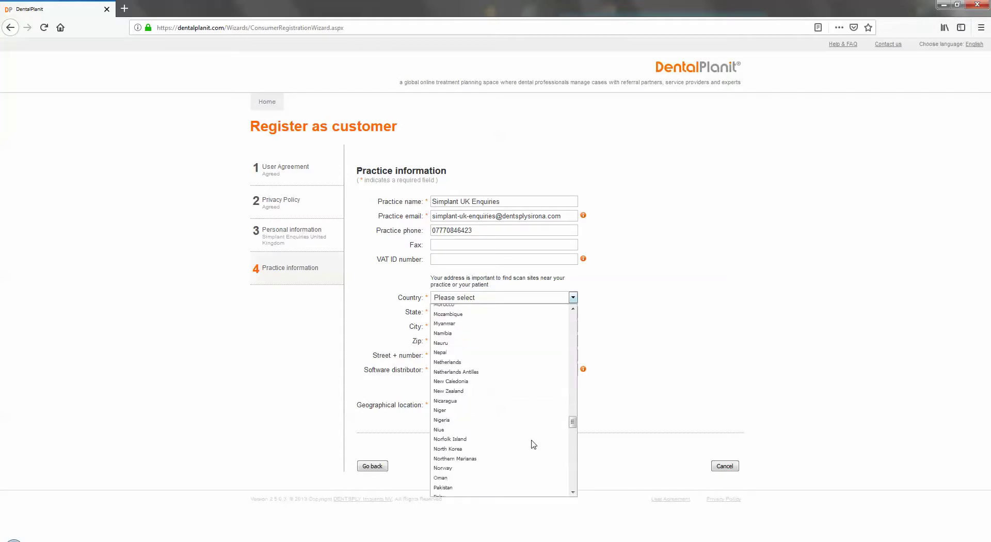
scroll(531, 442, "down", 10)
scroll(532, 443, "down", 10)
scroll(533, 444, "down", 2)
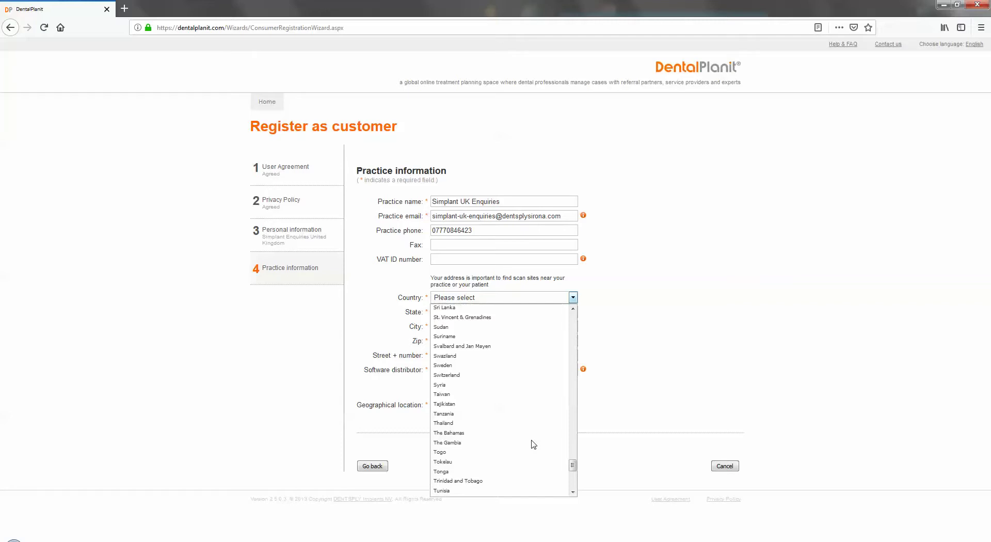
scroll(533, 444, "down", 2)
scroll(533, 444, "down", 2)
left_click(472, 439)
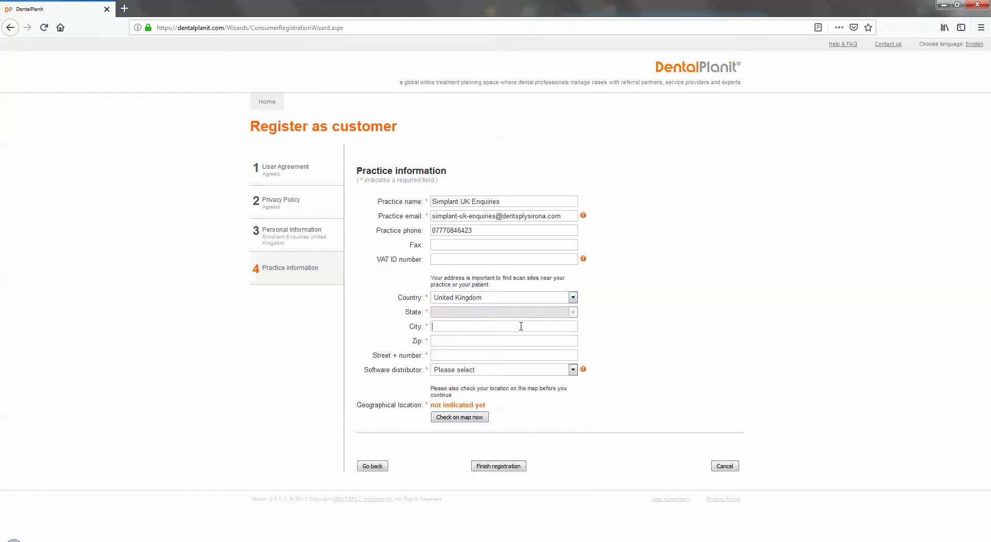
Step: Enter city Weybridge, postcode KT13 0NY and street The Heights, Building 3
type("Weybridge")
left_click(482, 341)
type("KT1")
type("3 )")
type("NY")
type("Y")
left_click(451, 356)
type("The ")
type("He")
type("ights, ")
type("Building 3")
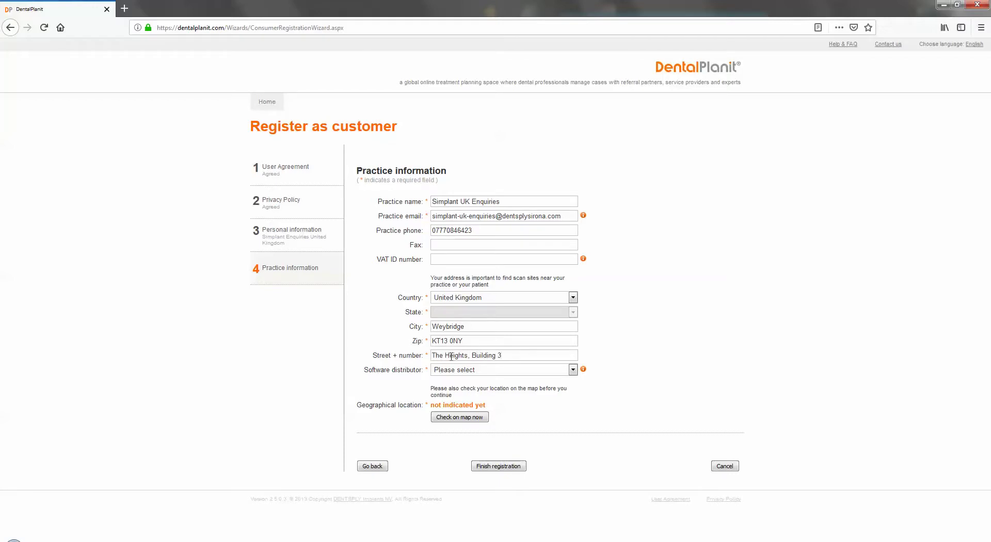
left_click(572, 371)
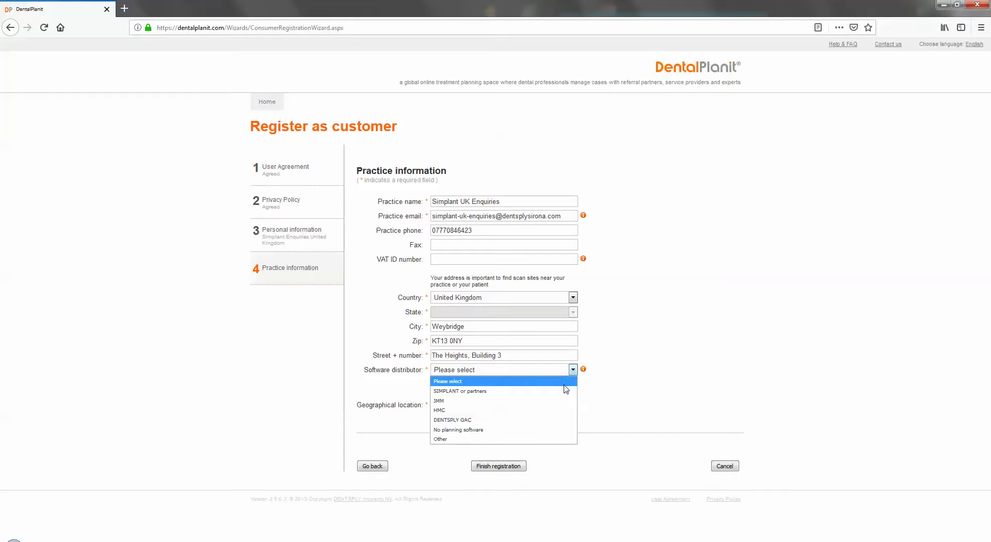
Step: Set distributor to SIMPLANT or partners and confirm the practice location on the map
left_click(566, 391)
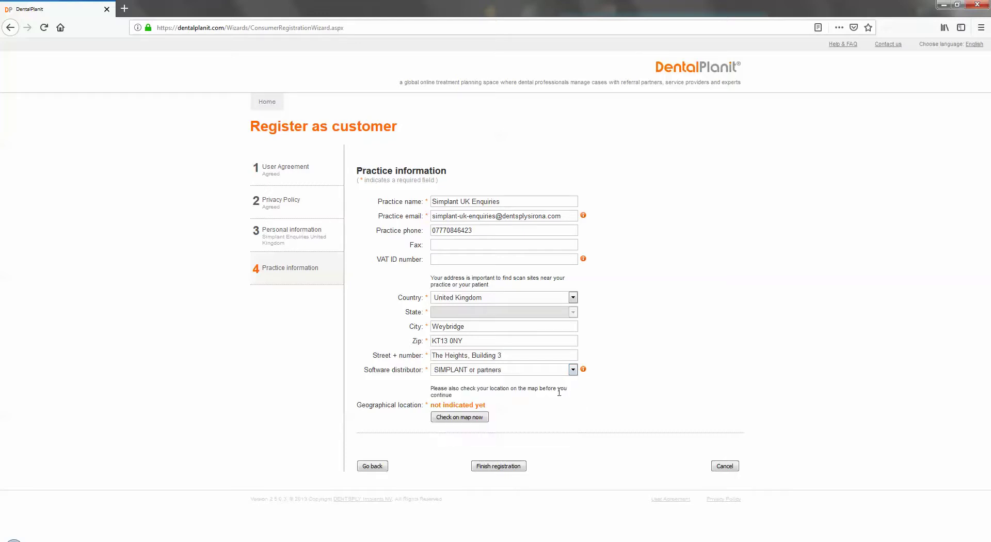
left_click(477, 419)
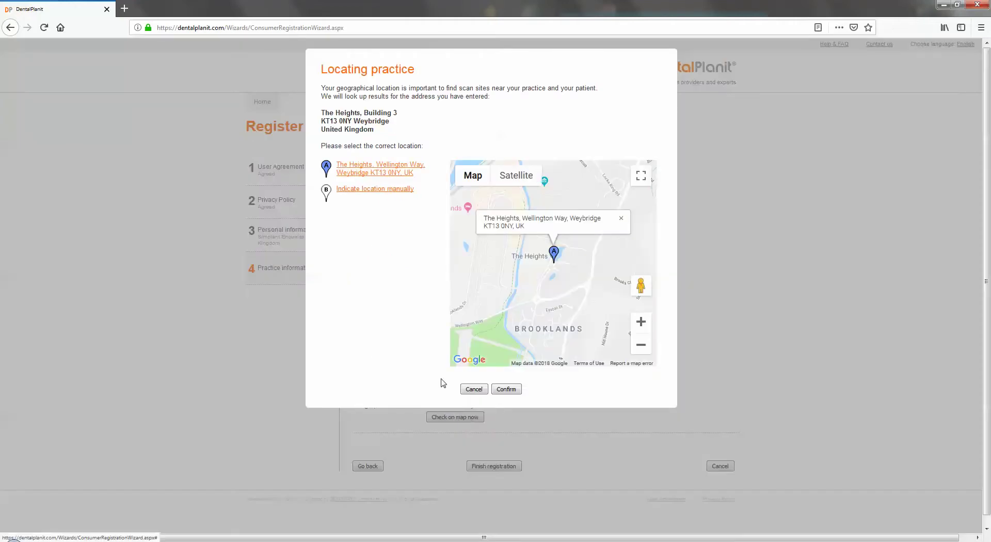
left_click(515, 390)
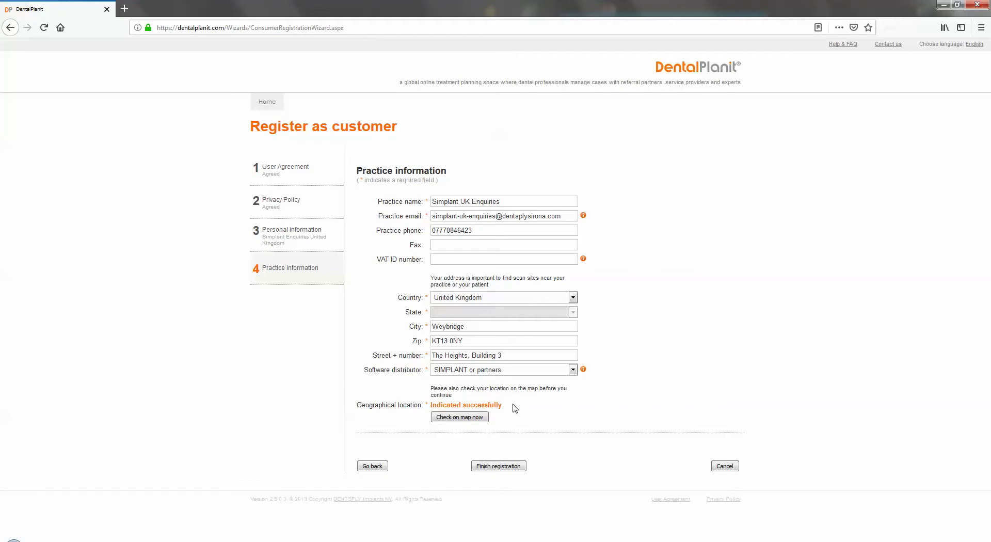
Step: Submit the completed customer registration with Finish registration
left_click(501, 469)
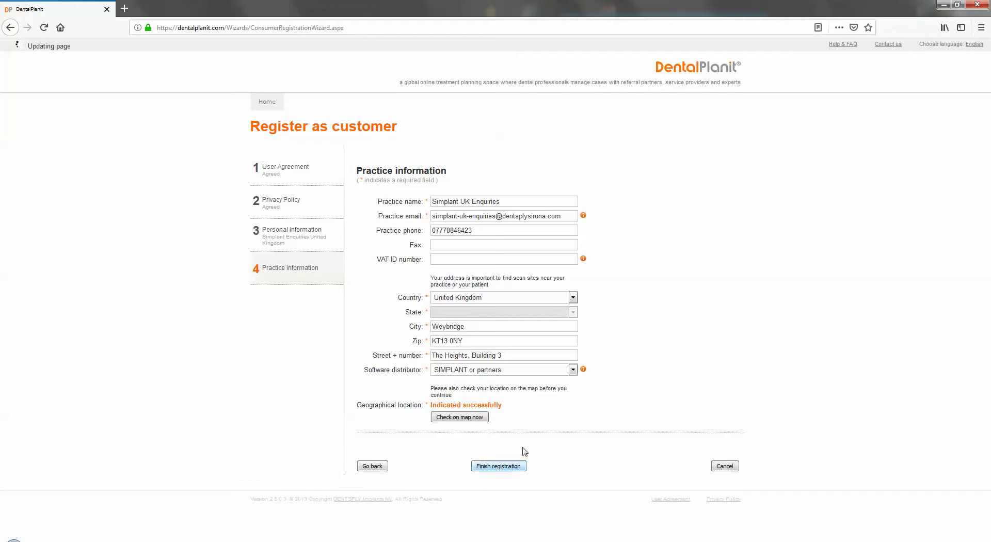